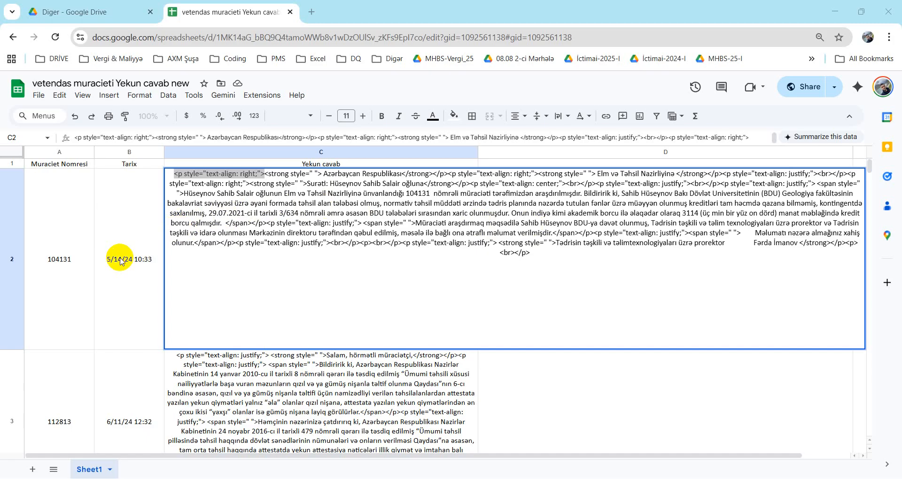
# Select the replies in the Yekun cavab column from C2 down to the last filled row and review the final records.
pyautogui.click(119, 258)
pyautogui.click(230, 224)
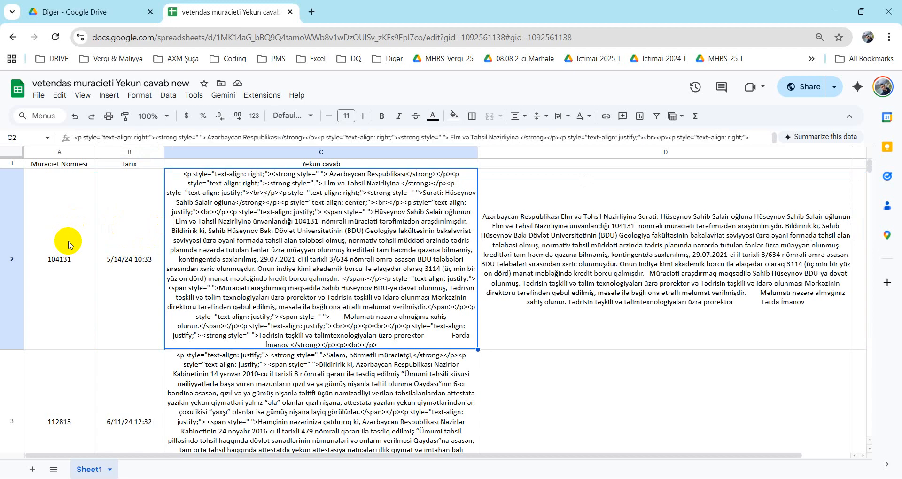
pyautogui.scroll(-1, 147, 249)
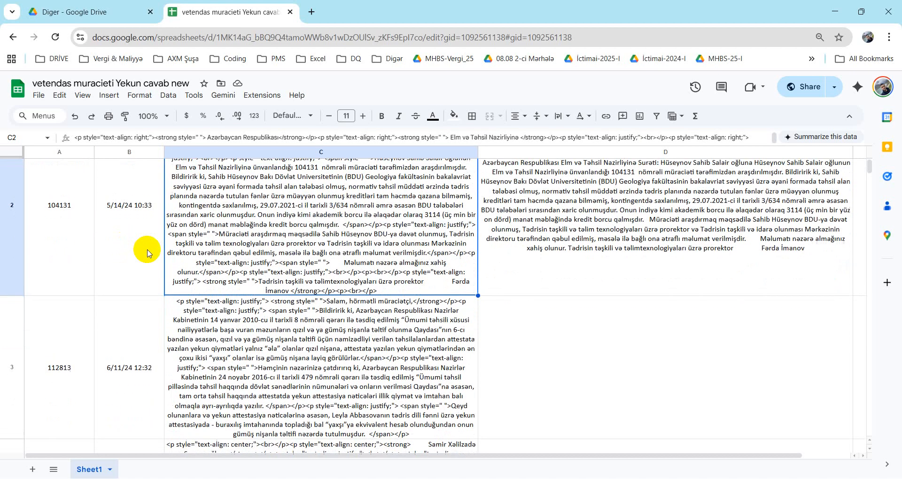
pyautogui.scroll(1, 147, 253)
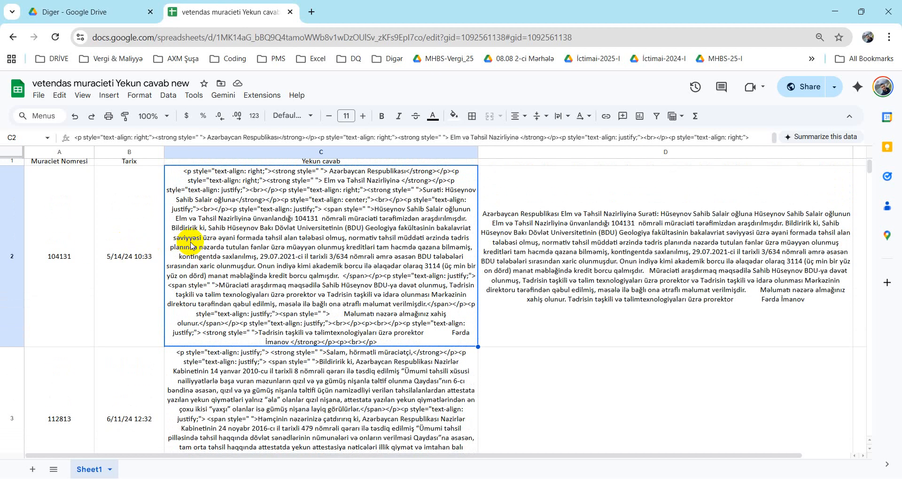
pyautogui.hotkey('ctrl', 'shift', 'Down')
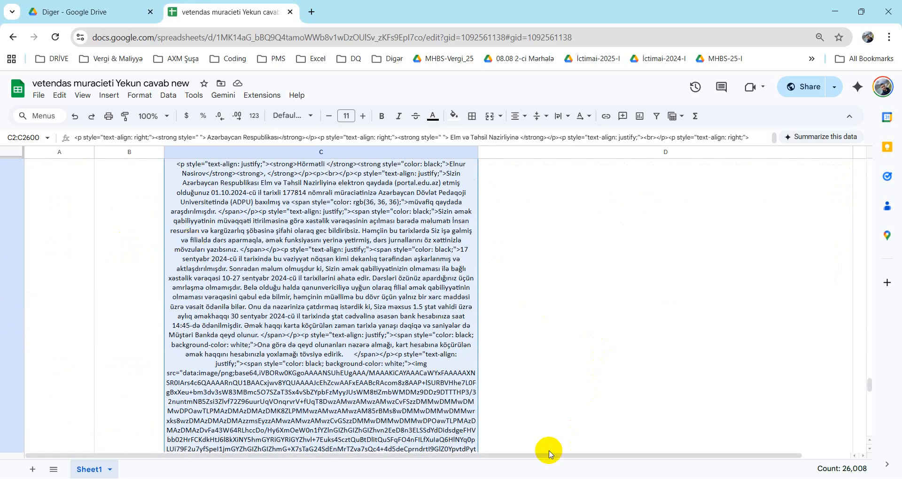
pyautogui.scroll(5, 182, 361)
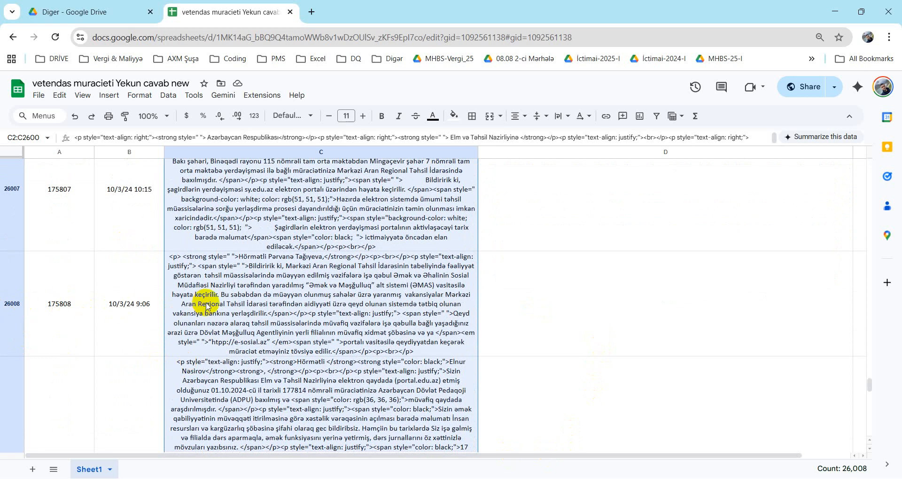
# Examine how HTML tags surround the greeting and the body text of the reply in C26008.
pyautogui.click(175, 260)
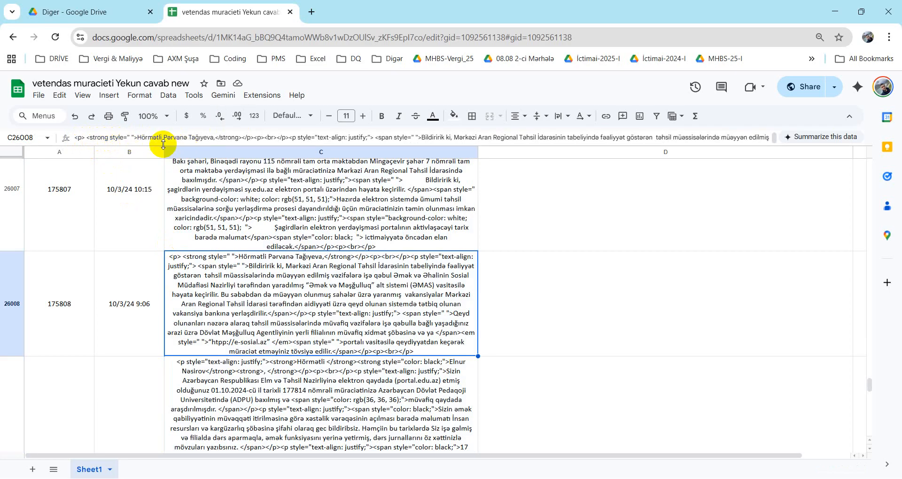
pyautogui.click(137, 137)
pyautogui.moveTo(138, 137); pyautogui.dragTo(214, 138)
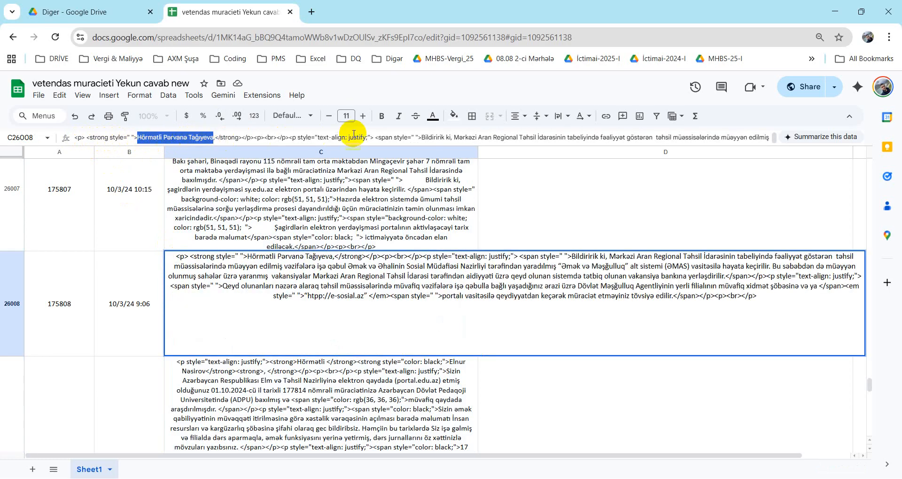
pyautogui.moveTo(425, 138); pyautogui.dragTo(594, 136)
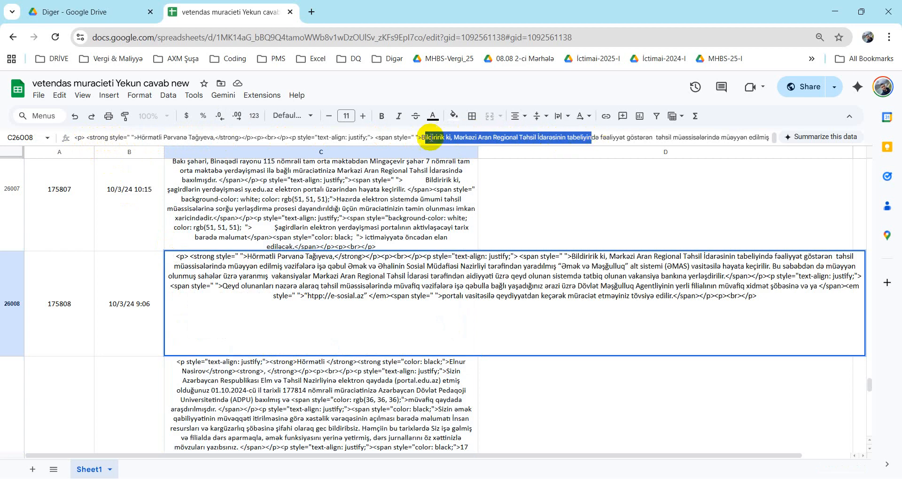
pyautogui.click(217, 140)
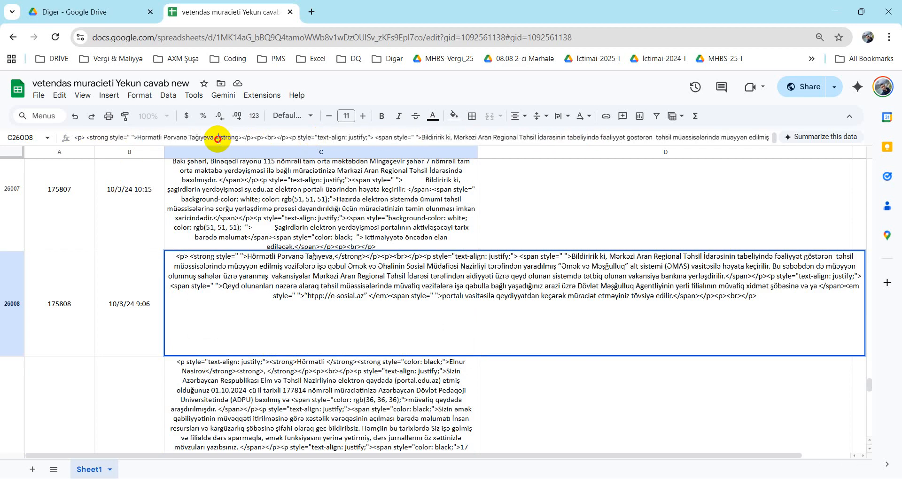
pyautogui.click(371, 138)
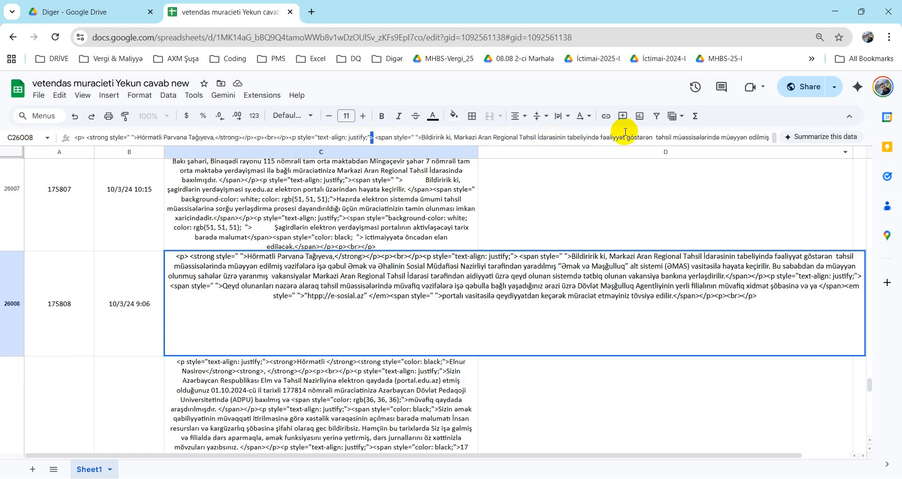
pyautogui.click(495, 206)
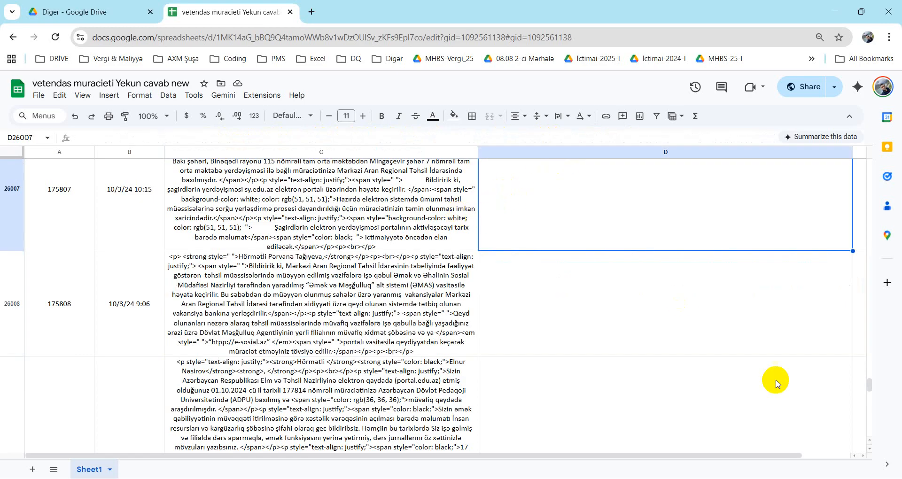
# Go back to row 2 and examine the tag-opening part of the REGEXREPLACE pattern in D2 against the source text in C2.
pyautogui.moveTo(870, 390); pyautogui.dragTo(870, 137)
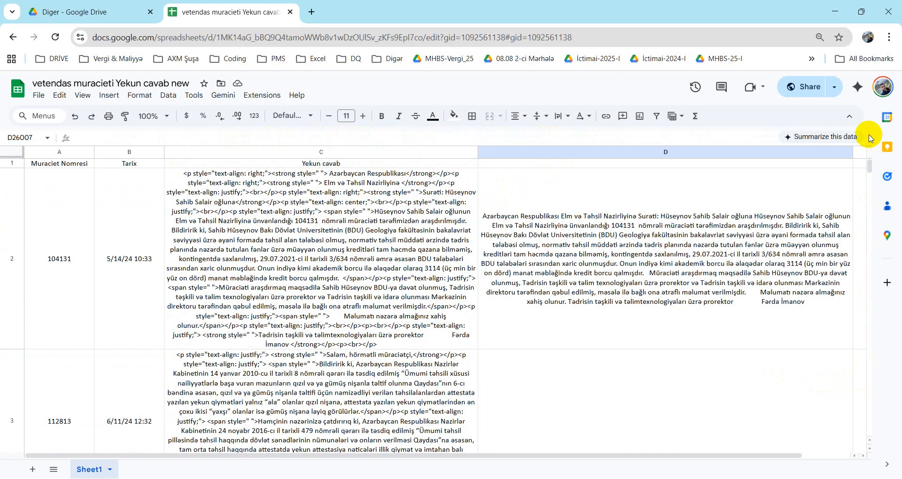
pyautogui.click(667, 245)
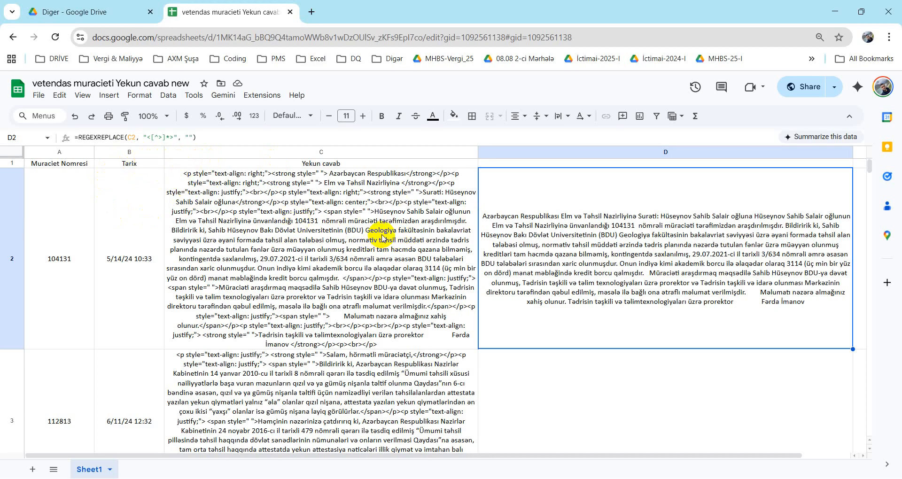
pyautogui.click(320, 227)
pyautogui.click(521, 261)
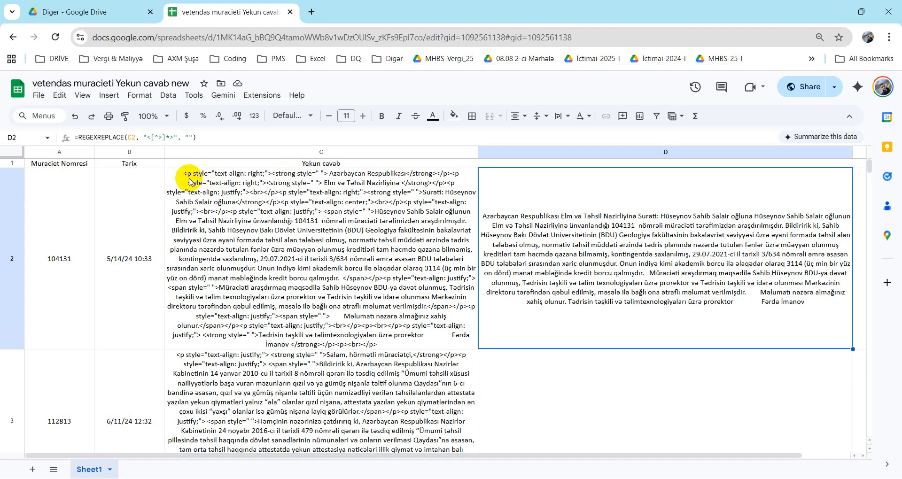
pyautogui.click(149, 137)
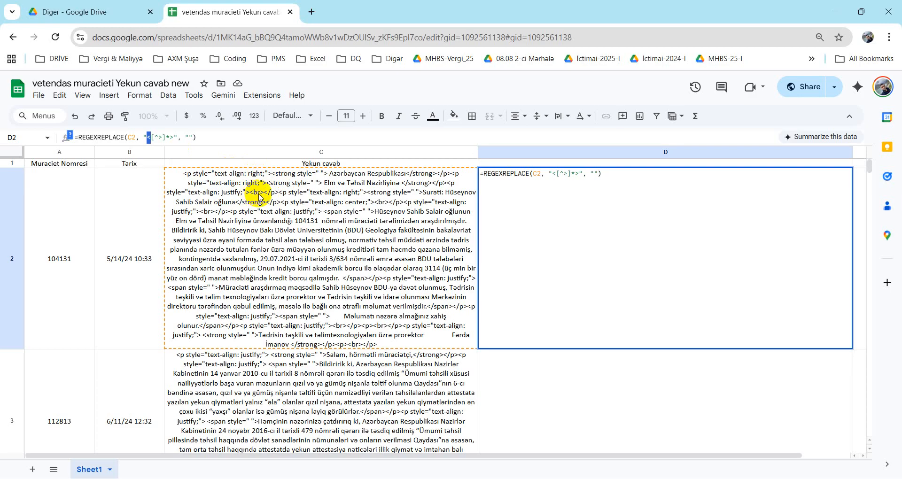
pyautogui.doubleClick(160, 138)
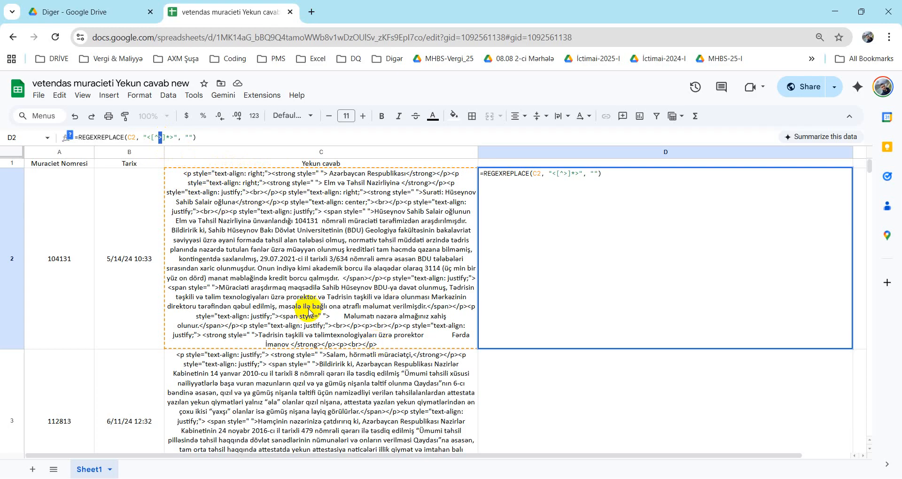
# Examine the paragraph and strong tags that precede the first words of the reply in C2.
pyautogui.click(226, 173)
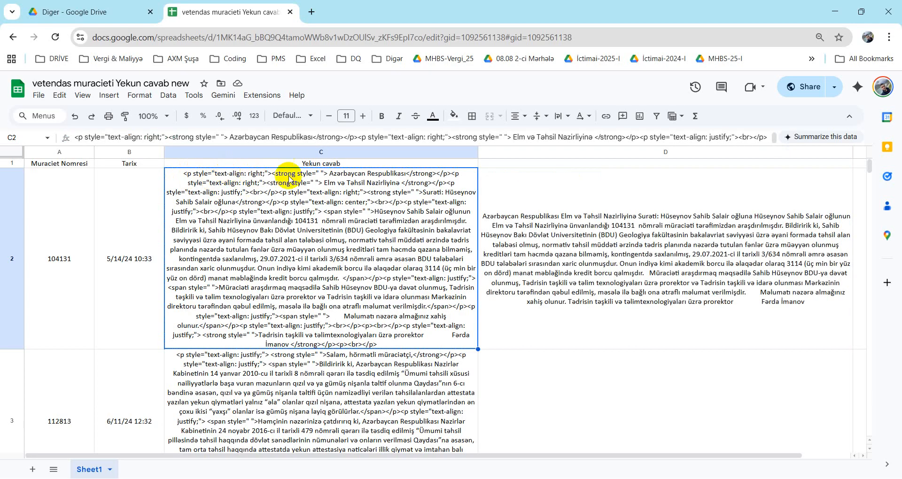
pyautogui.doubleClick(328, 175)
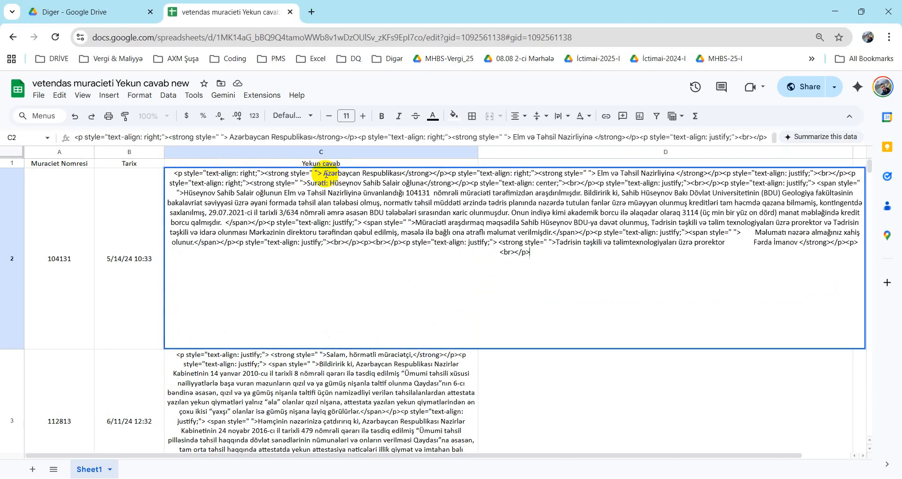
pyautogui.moveTo(324, 173); pyautogui.dragTo(175, 177)
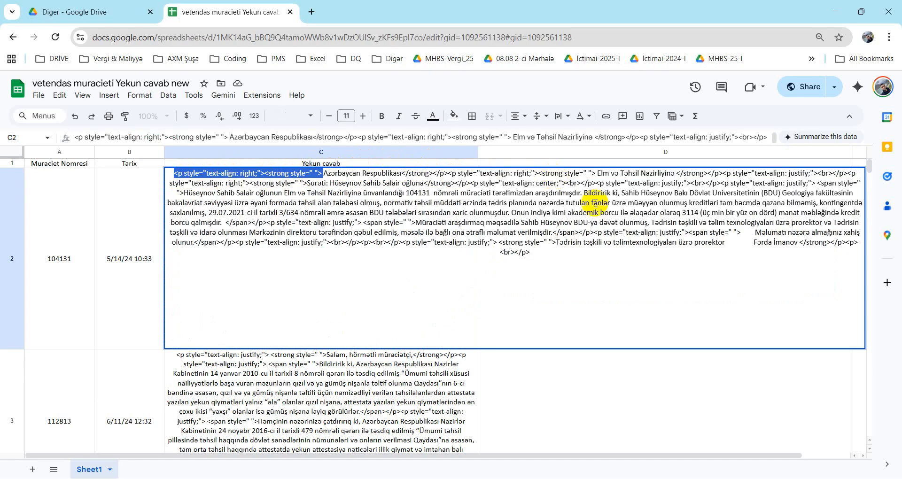
pyautogui.click(691, 374)
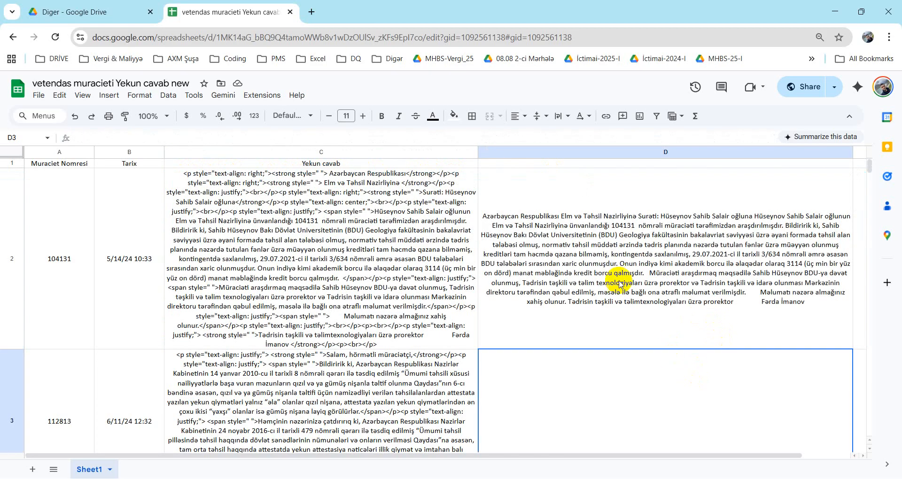
# Inspect the excluded character, the closing bracket and the empty replacement argument of the REGEXREPLACE formula in D2.
pyautogui.click(569, 235)
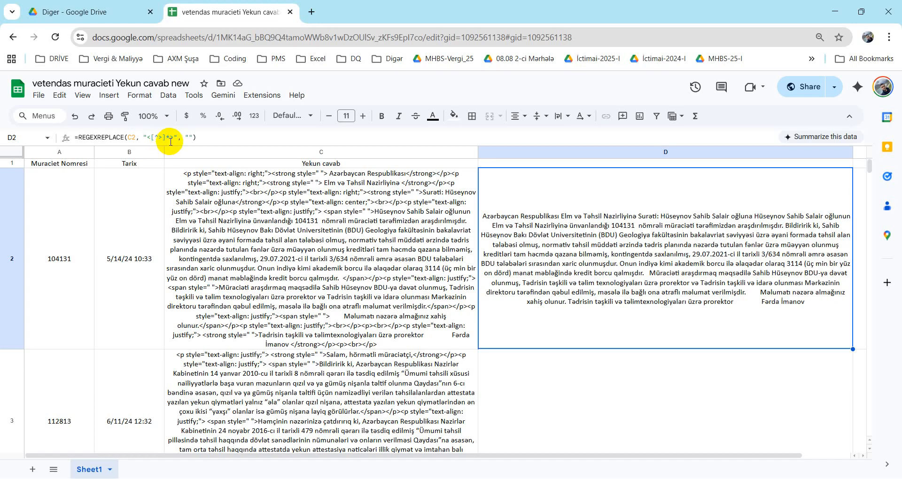
pyautogui.click(162, 137)
pyautogui.moveTo(162, 138); pyautogui.dragTo(157, 138)
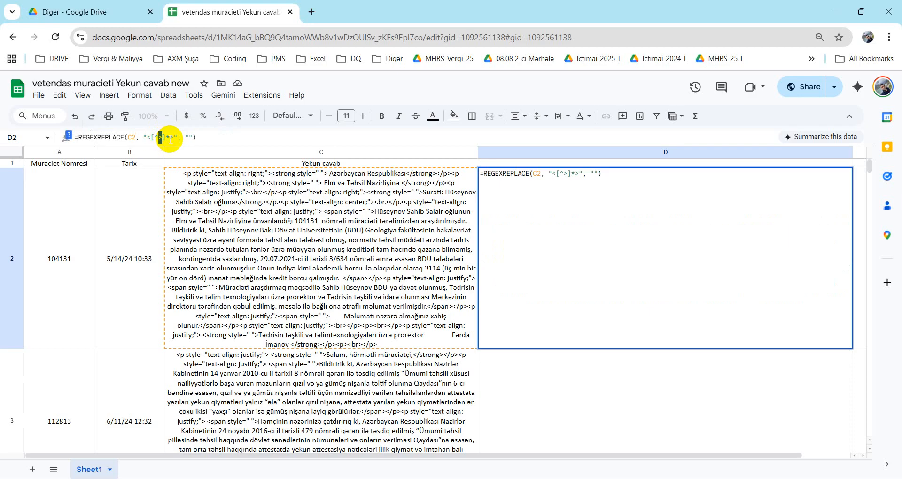
pyautogui.click(170, 138)
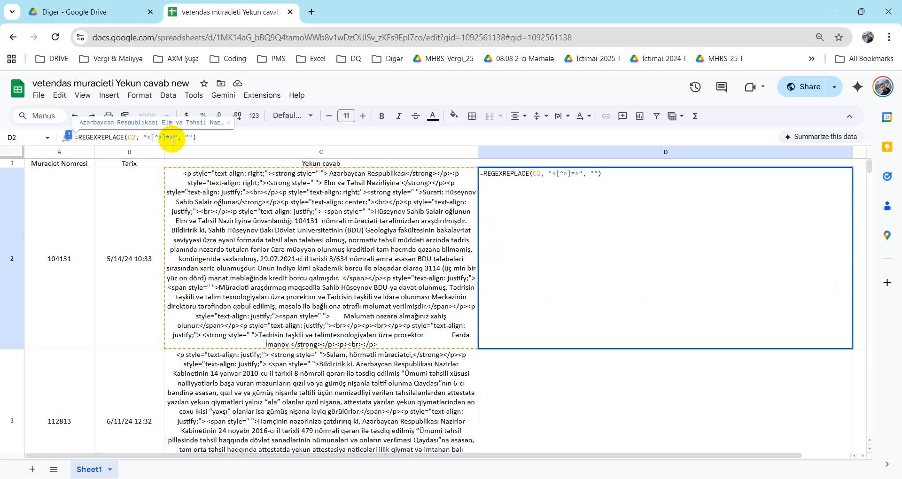
pyautogui.doubleClick(172, 138)
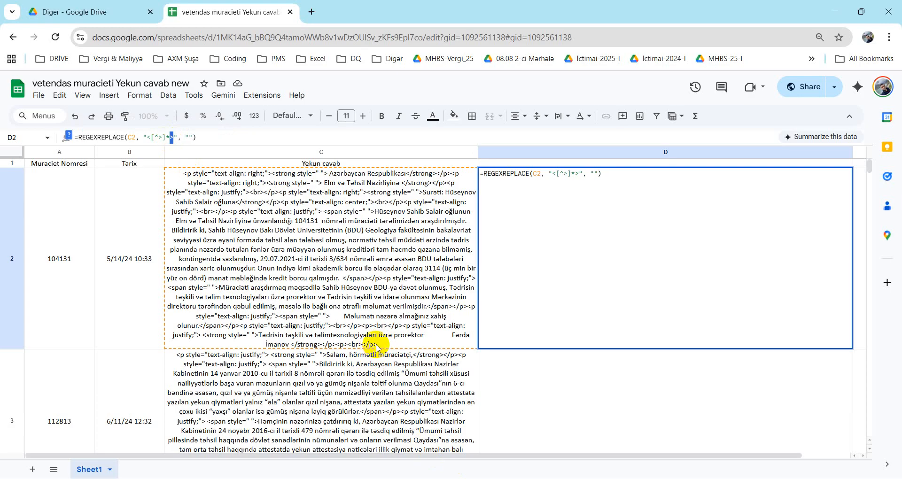
pyautogui.doubleClick(189, 138)
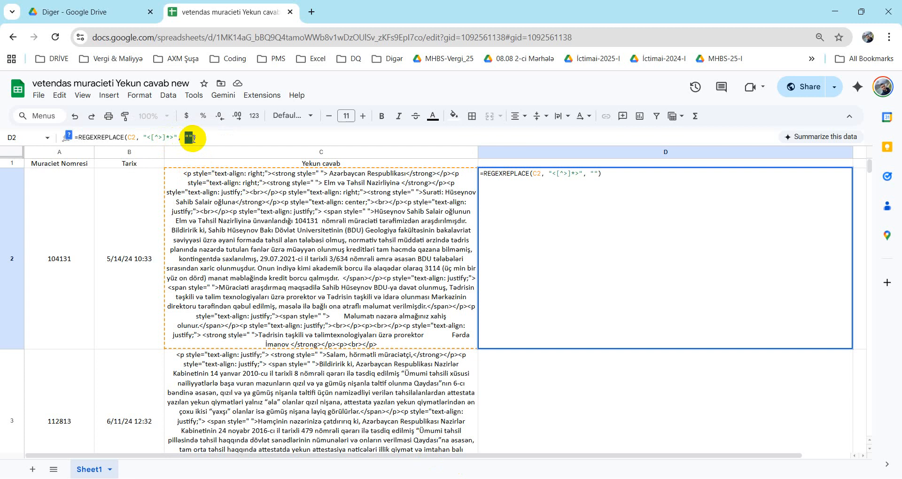
pyautogui.press('Return')
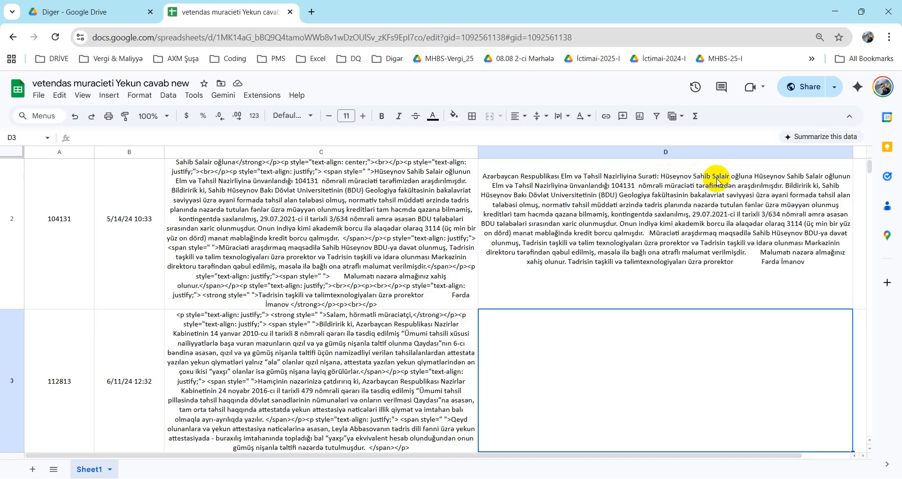
# Review the complete REGEXREPLACE formula in D2 once more next to its source text in C2.
pyautogui.click(632, 195)
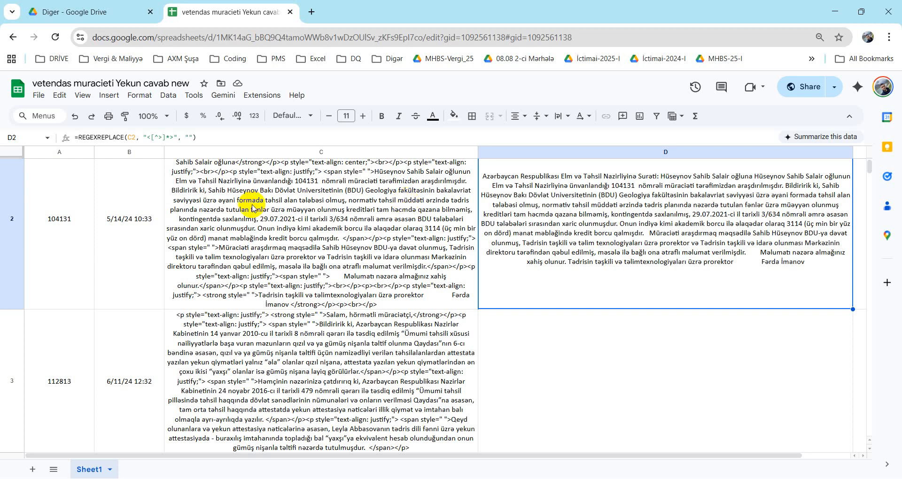
pyautogui.click(145, 139)
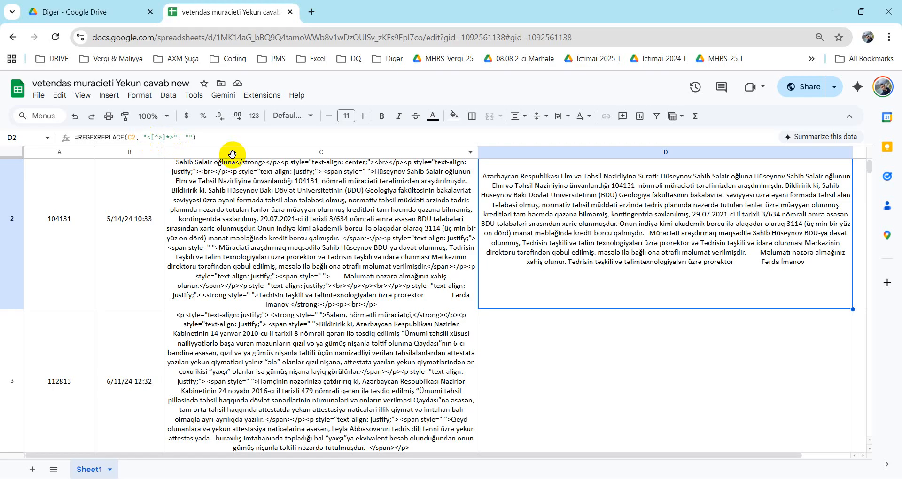
pyautogui.click(600, 214)
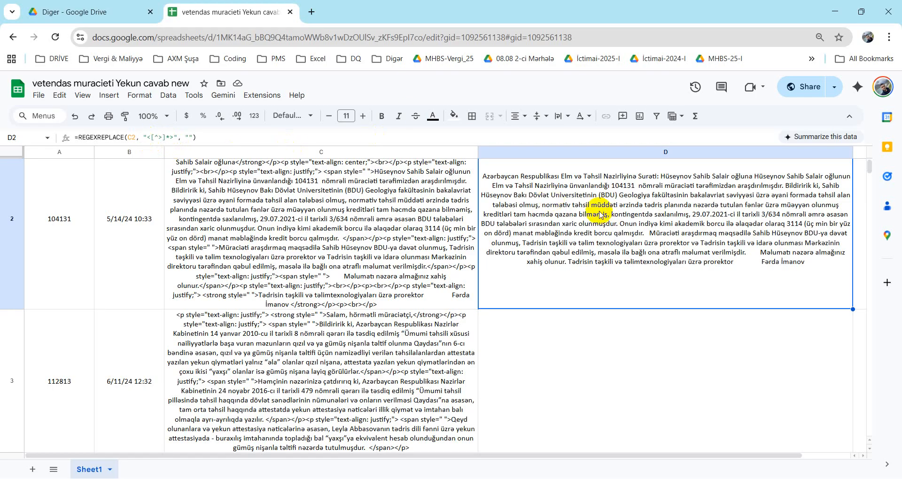